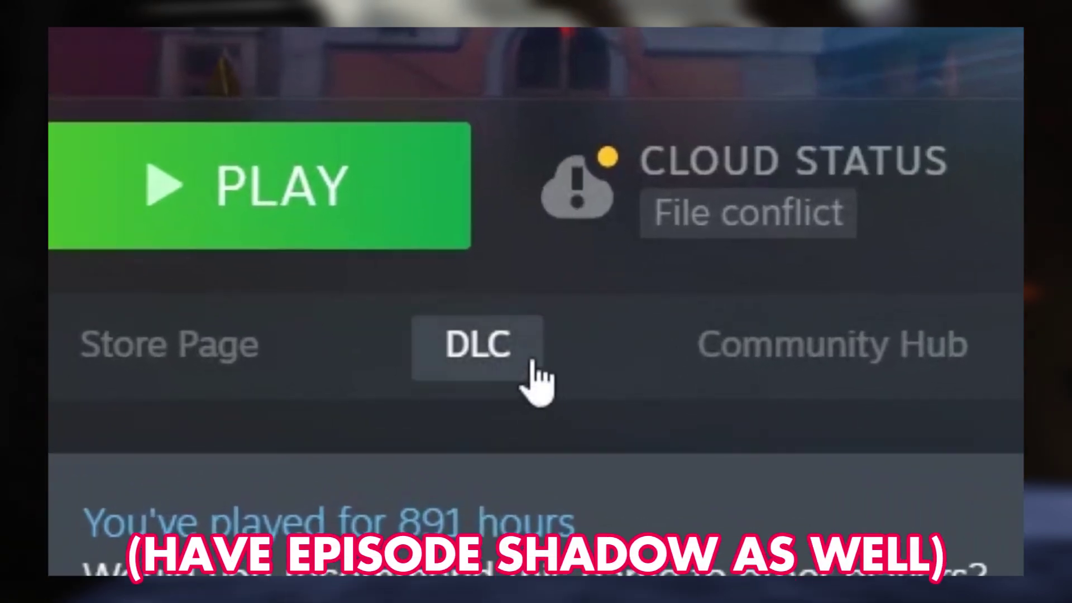
# Step: Open the DLC page for Sonic Forces in Steam and locate the Episode Shadow DLC
pyautogui.click(533, 362)
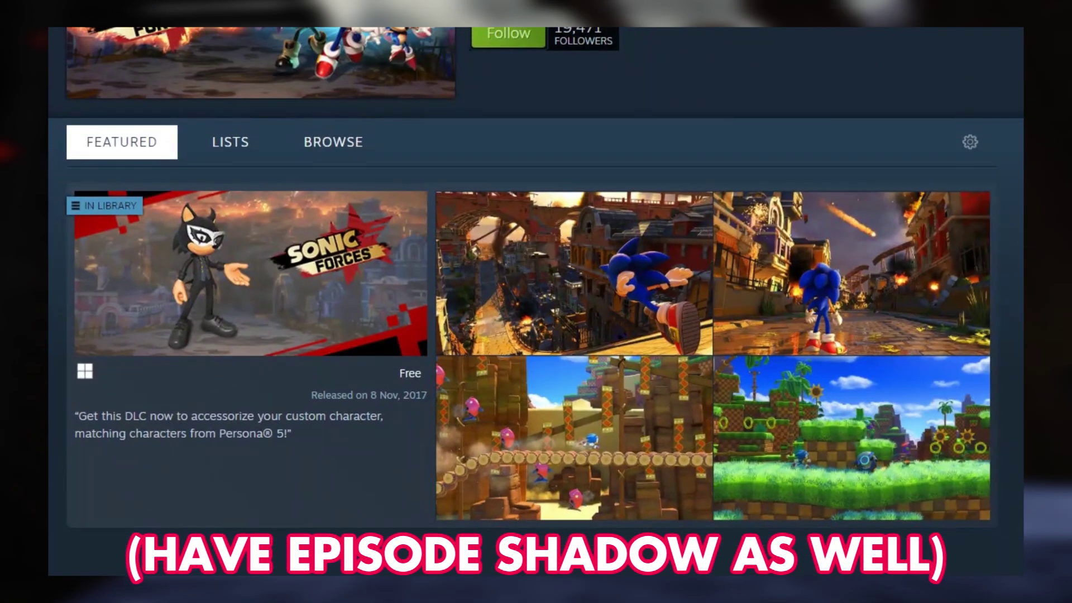
pyautogui.scroll(-10, 536, 302)
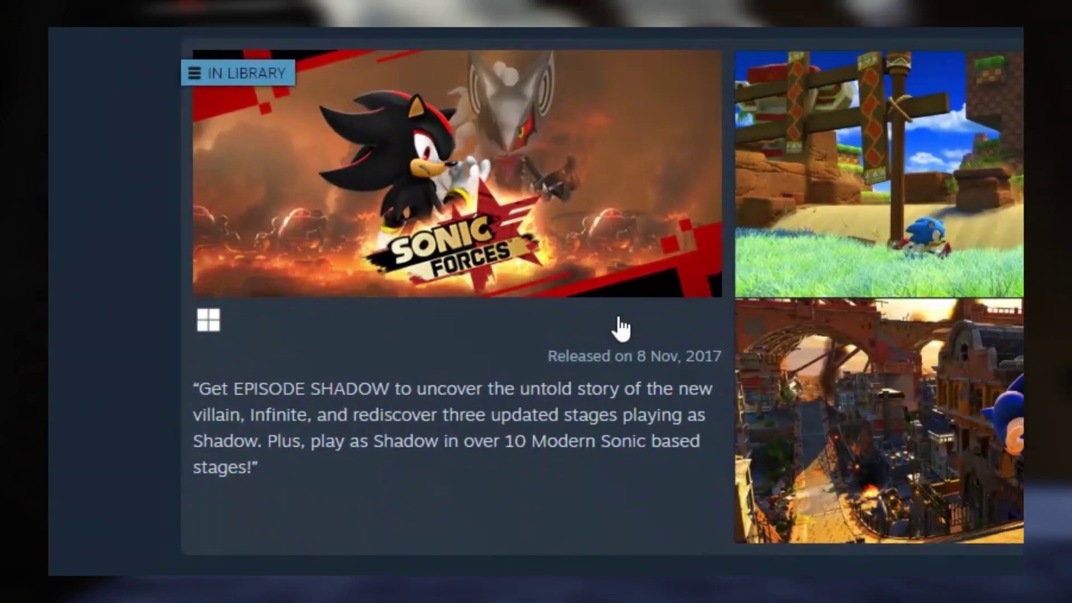
pyautogui.moveTo(439, 359)
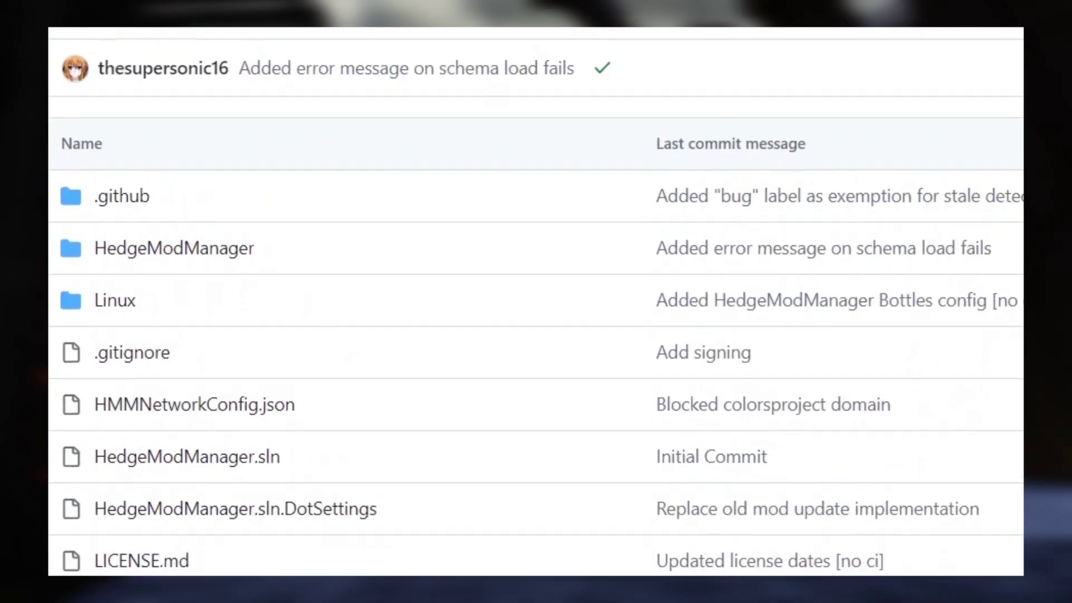
# Step: Open the latest HedgeModManager release from the Windows instructions in its GitHub readme and go to the release assets
pyautogui.scroll(-8, 536, 301)
pyautogui.scroll(-3, 536, 302)
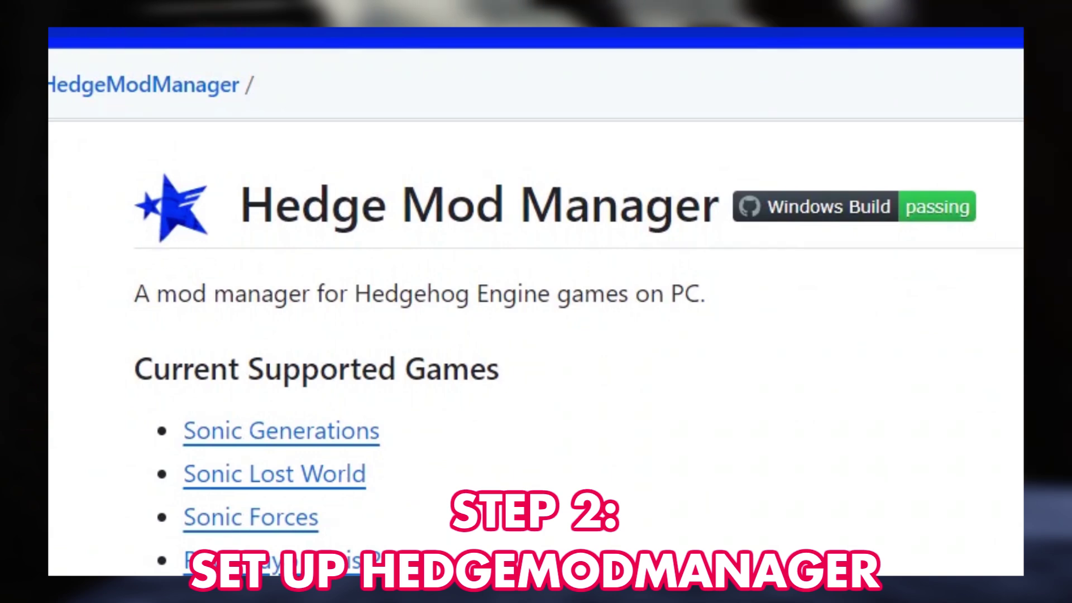
pyautogui.scroll(-5, 648, 335)
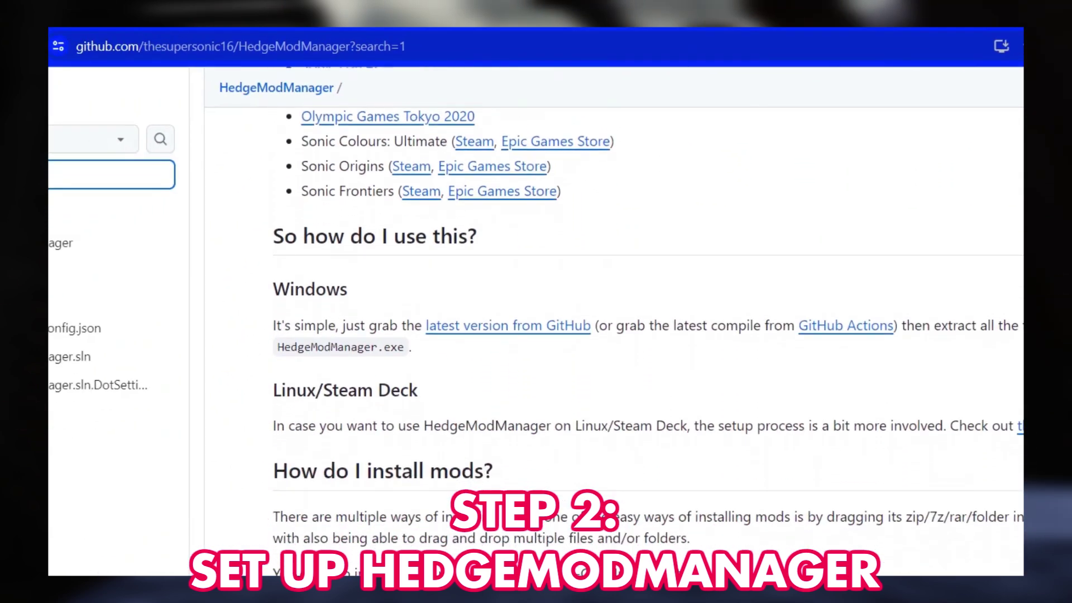
pyautogui.scroll(-1, 648, 340)
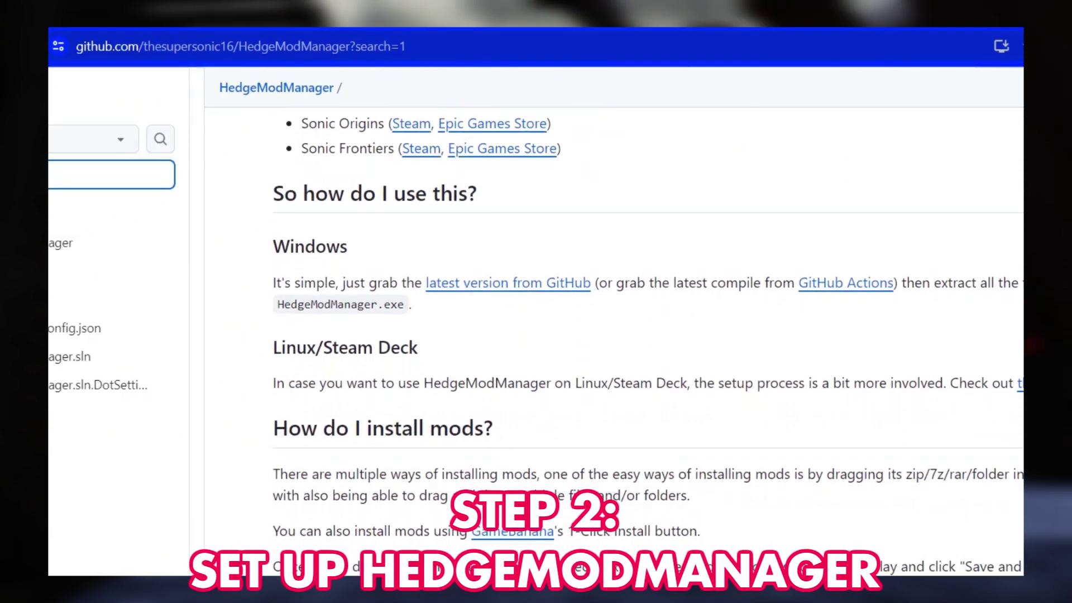
pyautogui.click(557, 284)
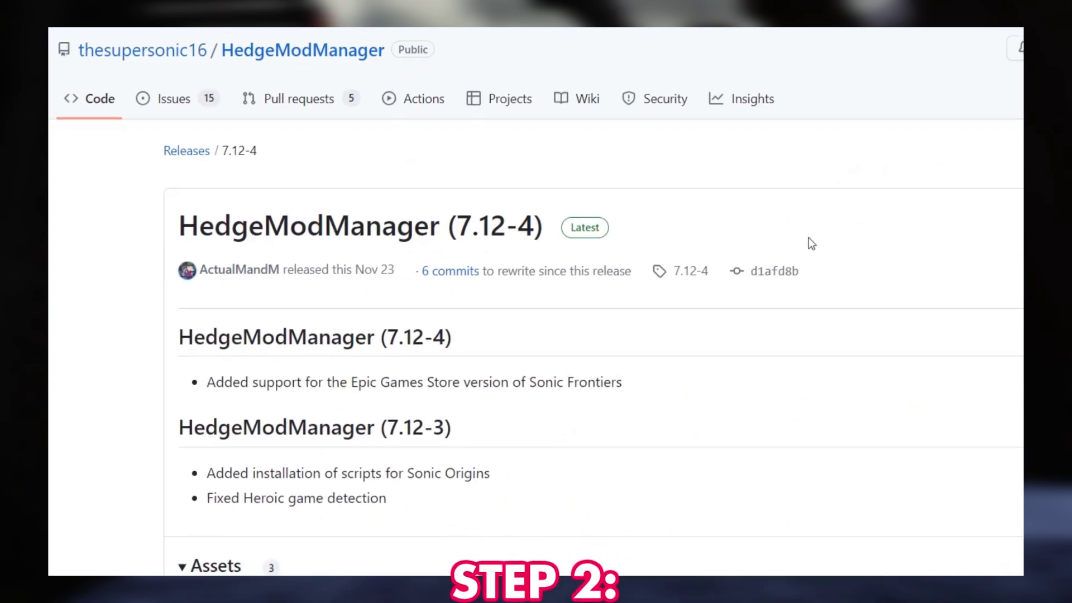
pyautogui.scroll(-2, 788, 261)
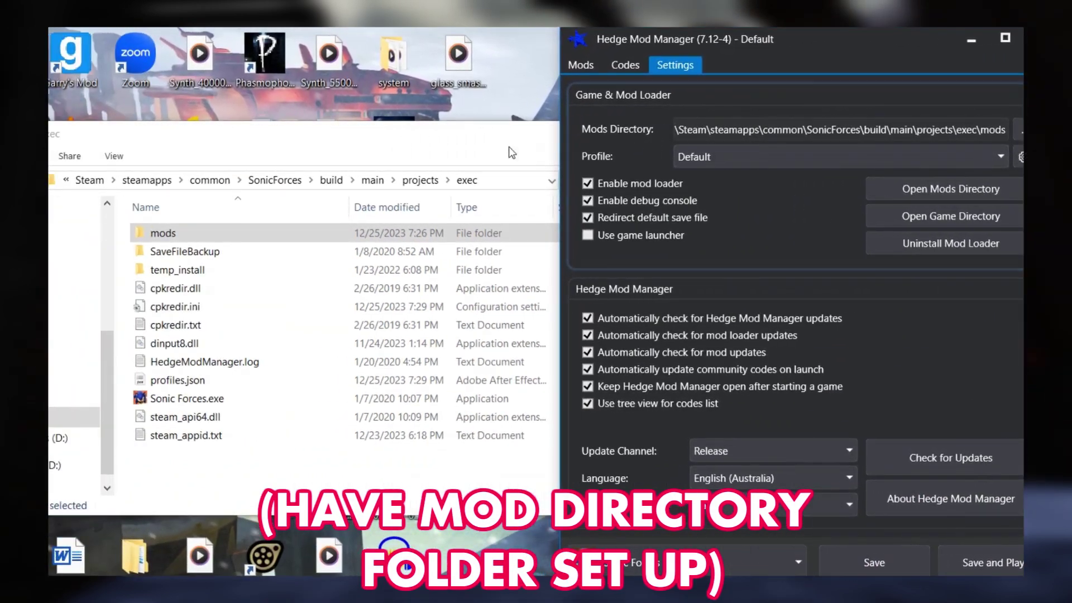
# Step: Open the mods folder inside the SonicForces build\main\projects\exec directory in File Explorer
pyautogui.click(464, 142)
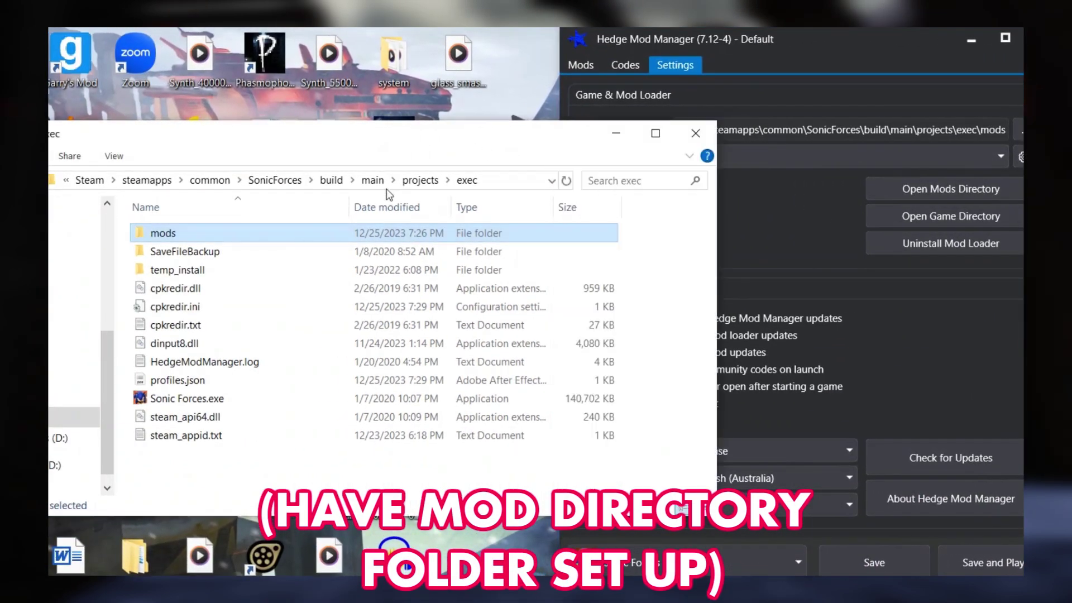
pyautogui.doubleClick(301, 239)
pyautogui.moveTo(208, 480); pyautogui.dragTo(178, 304)
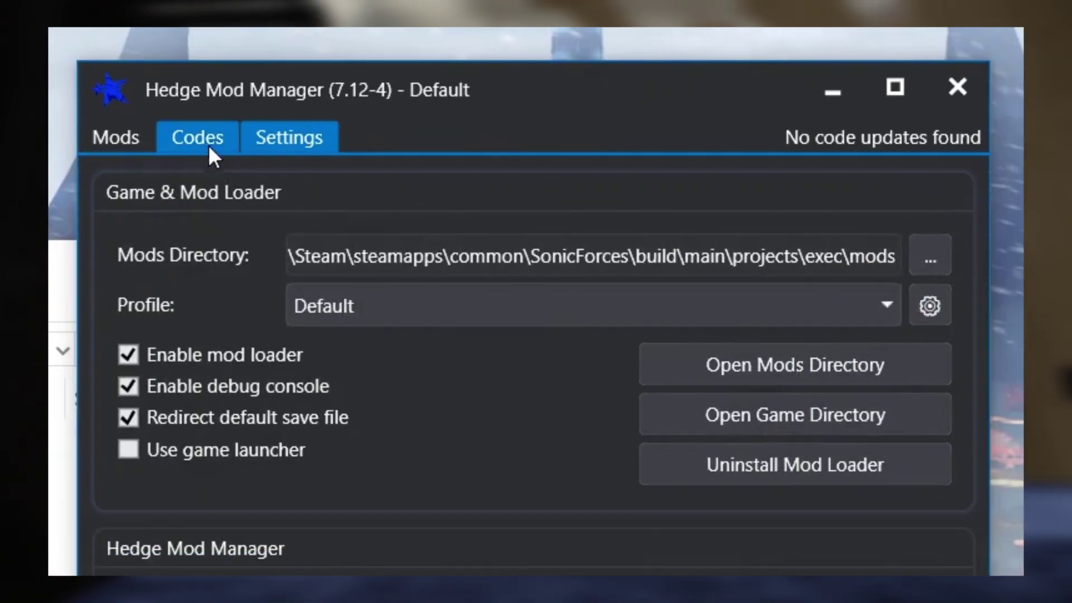
# Step: Download the community codes for Sonic Forces in Hedge Mod Manager
pyautogui.click(301, 249)
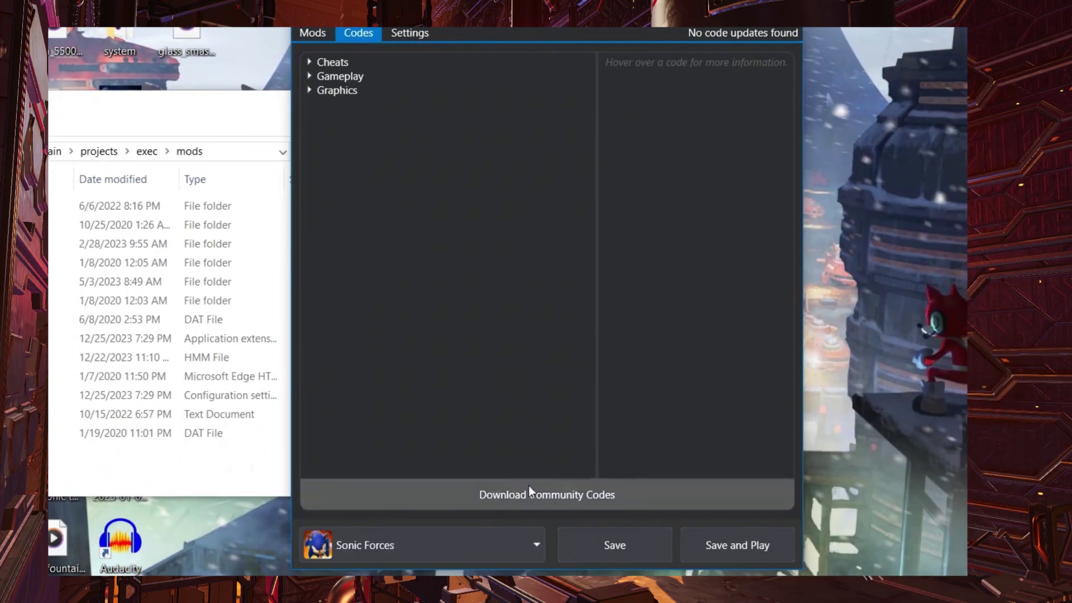
pyautogui.click(528, 491)
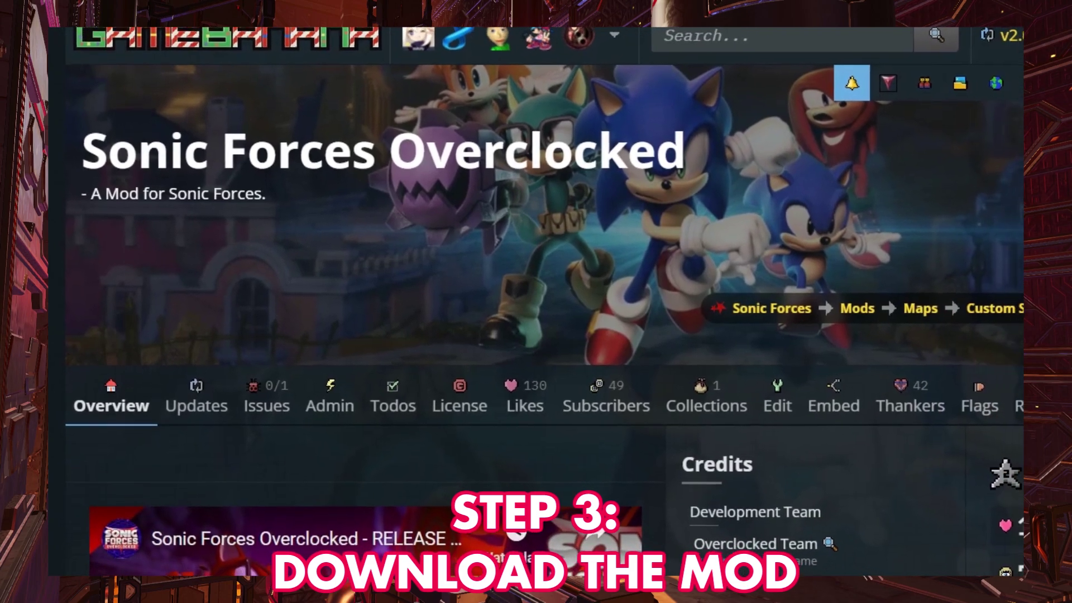
# Step: Download SFO.7z through a Google Drive alternate source of the Sonic Forces Overclocked page on GameBanana, accepting the download without a virus scan
pyautogui.scroll(-10, 358, 335)
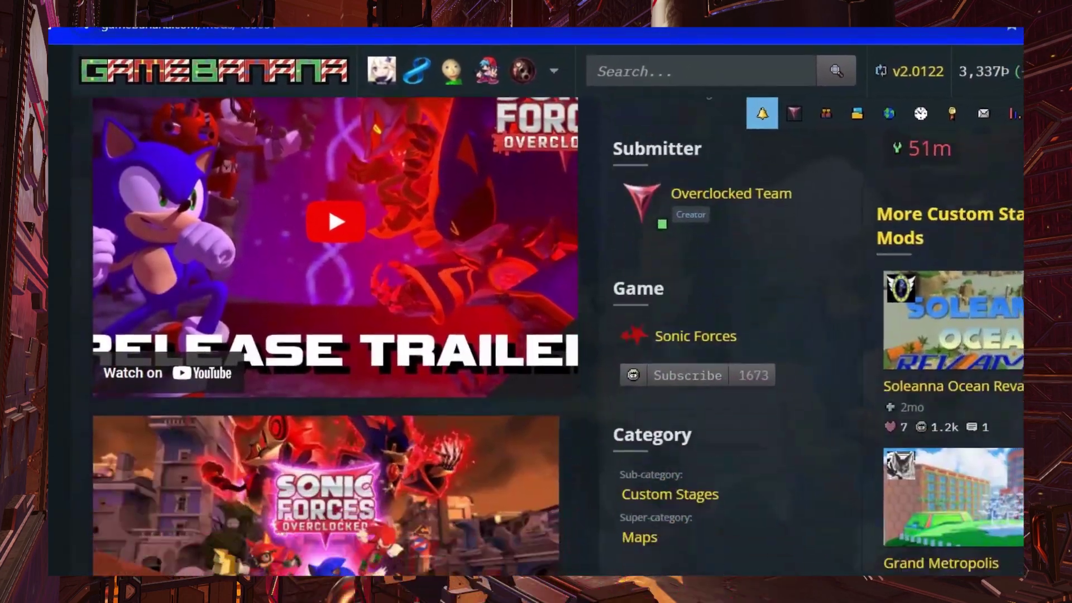
pyautogui.scroll(-15, 357, 335)
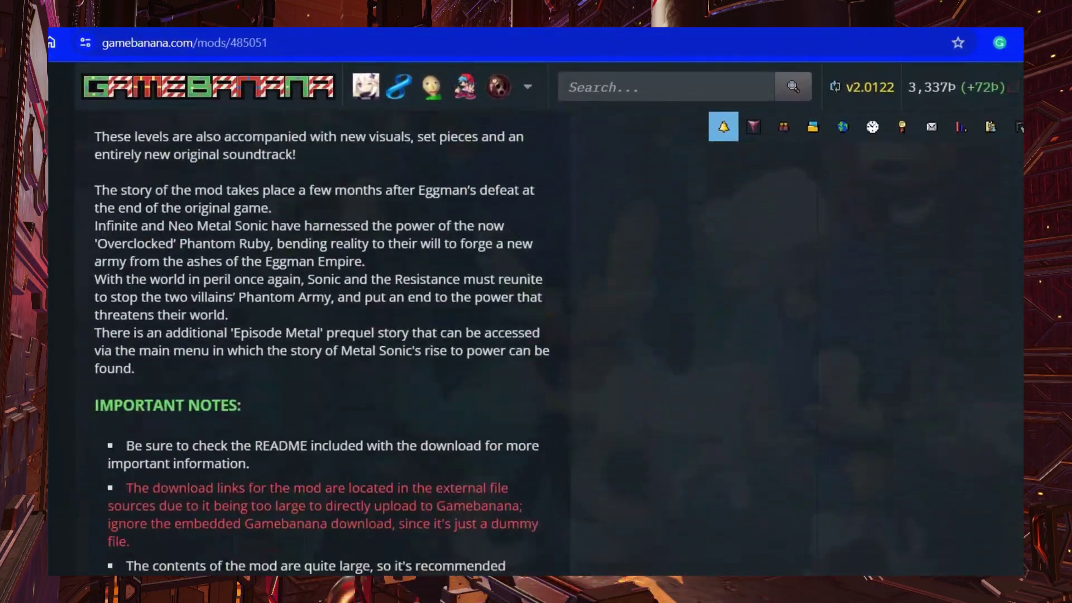
pyautogui.scroll(-12, 321, 346)
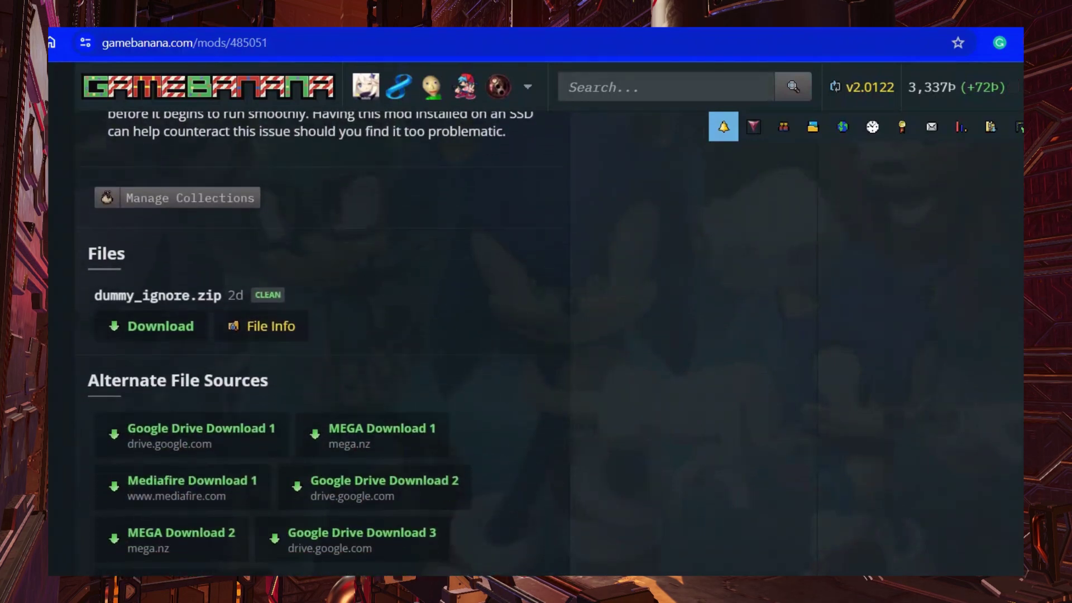
pyautogui.scroll(-2, 321, 347)
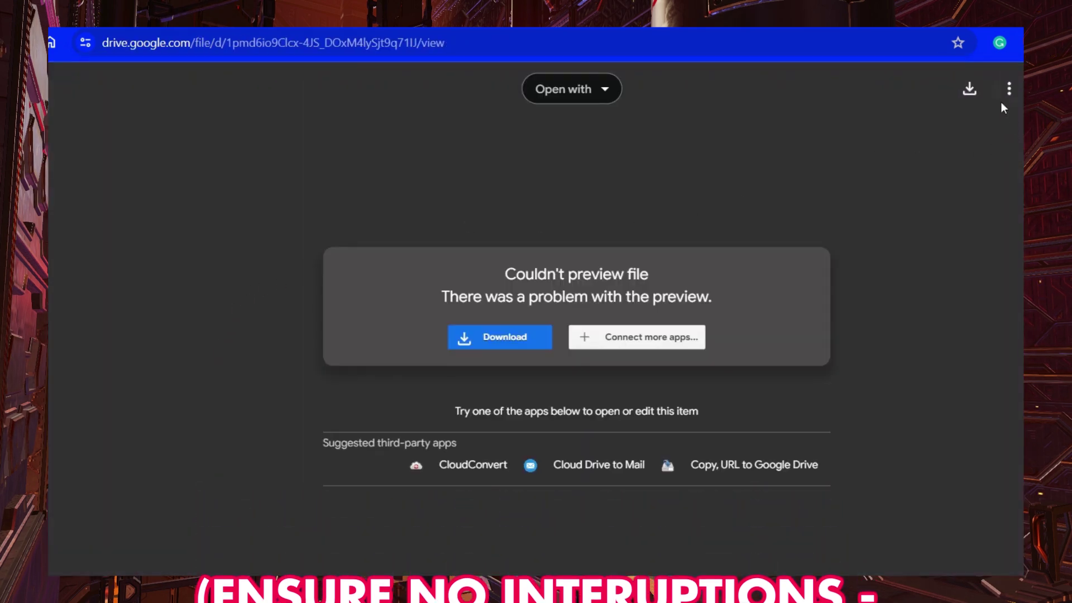
pyautogui.click(971, 96)
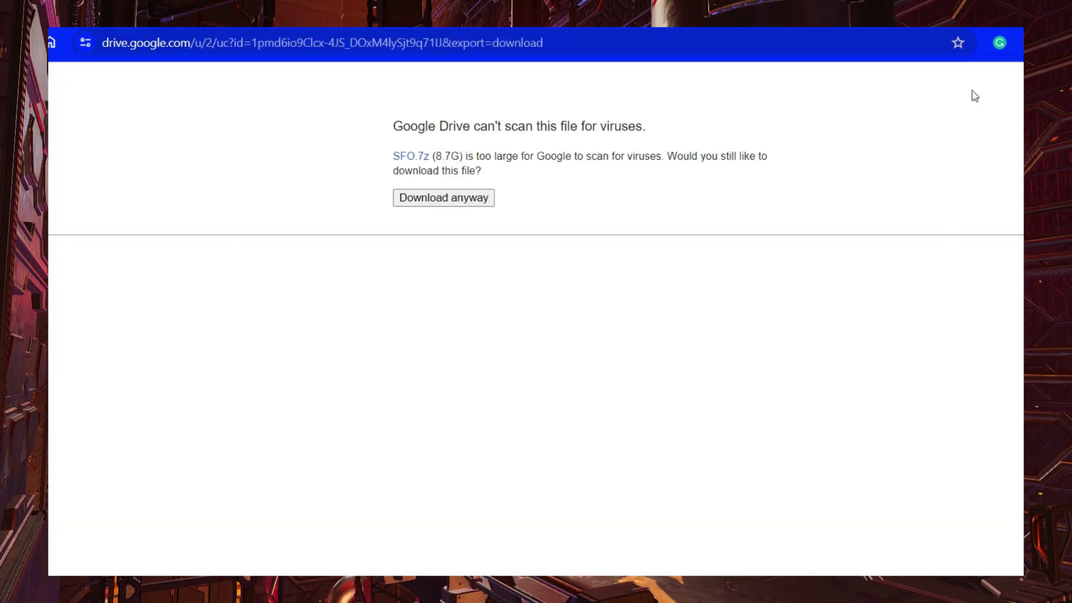
pyautogui.click(452, 201)
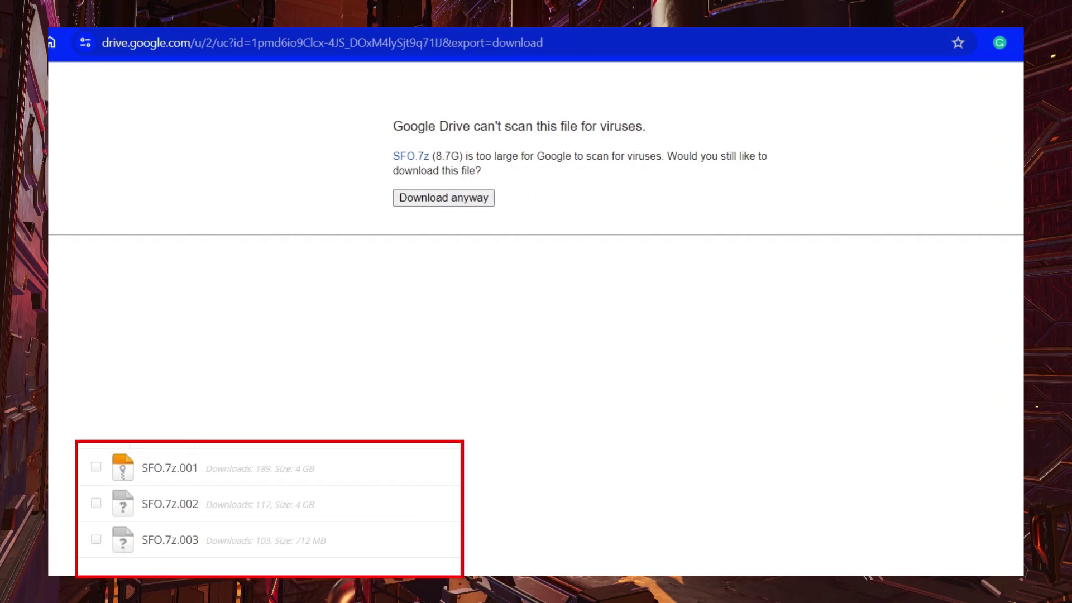
pyautogui.click(994, 52)
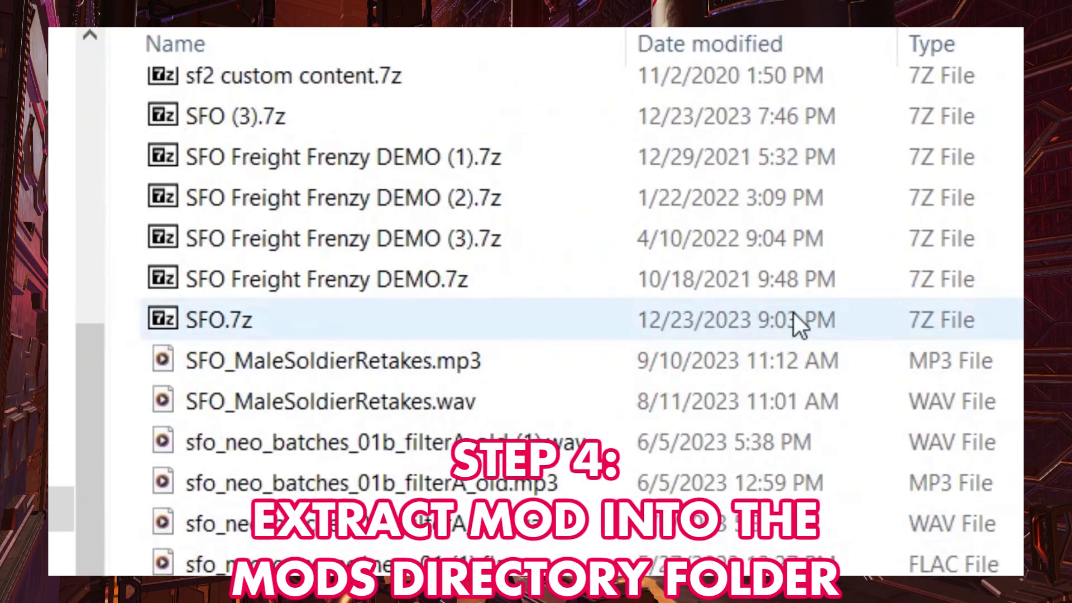
# Step: Open SFO.7z in 7-Zip and highlight the first instruction in its READ ME VERY IMPORTANT.txt about extracting into the mods directory
pyautogui.doubleClick(793, 313)
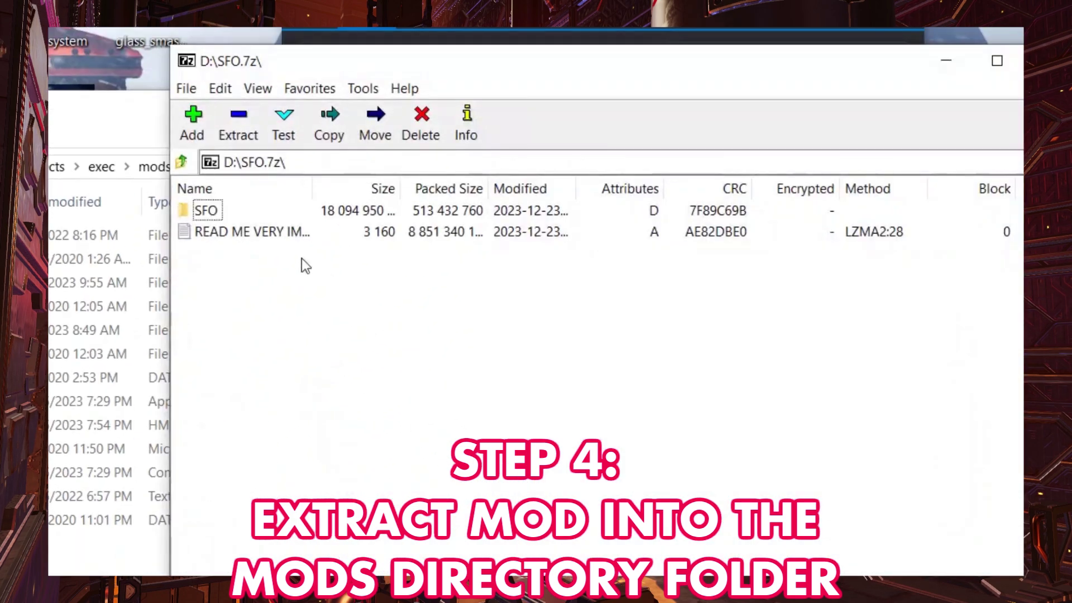
pyautogui.doubleClick(263, 231)
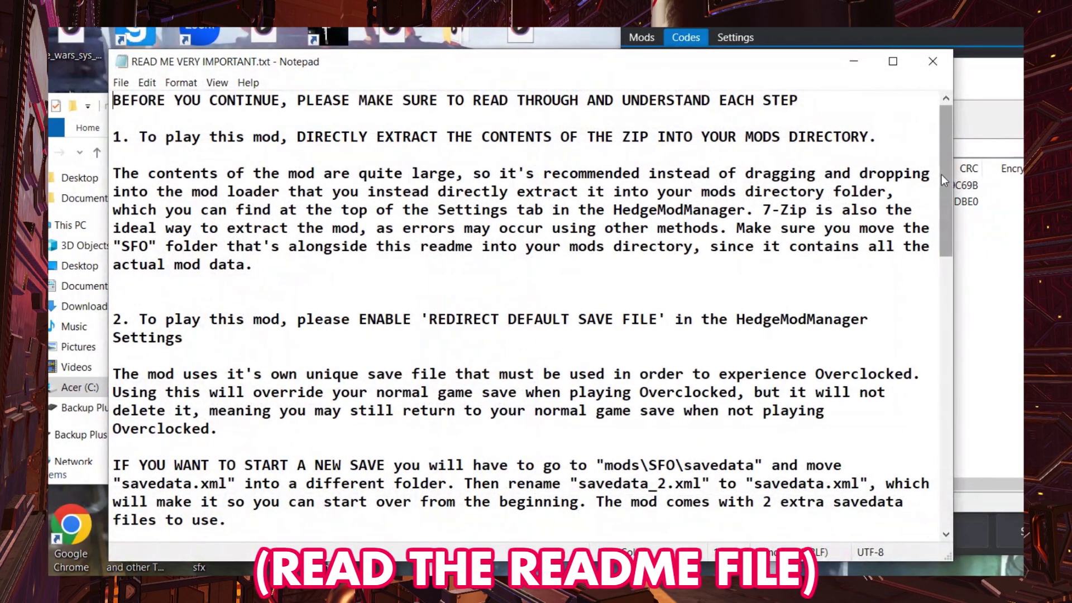
pyautogui.moveTo(878, 137); pyautogui.dragTo(144, 138)
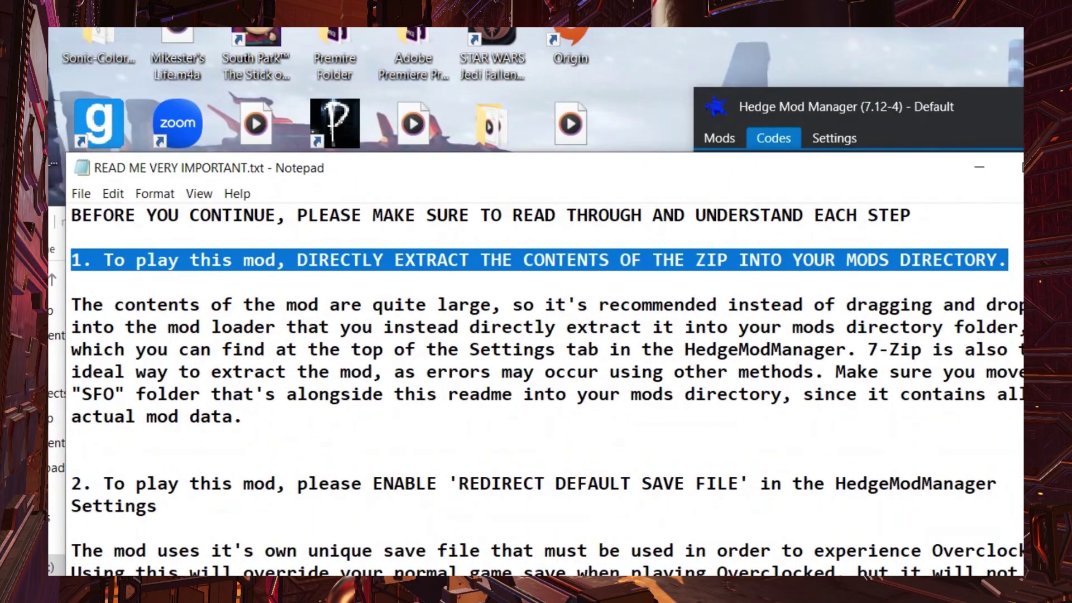
pyautogui.moveTo(71, 263); pyautogui.dragTo(1008, 264)
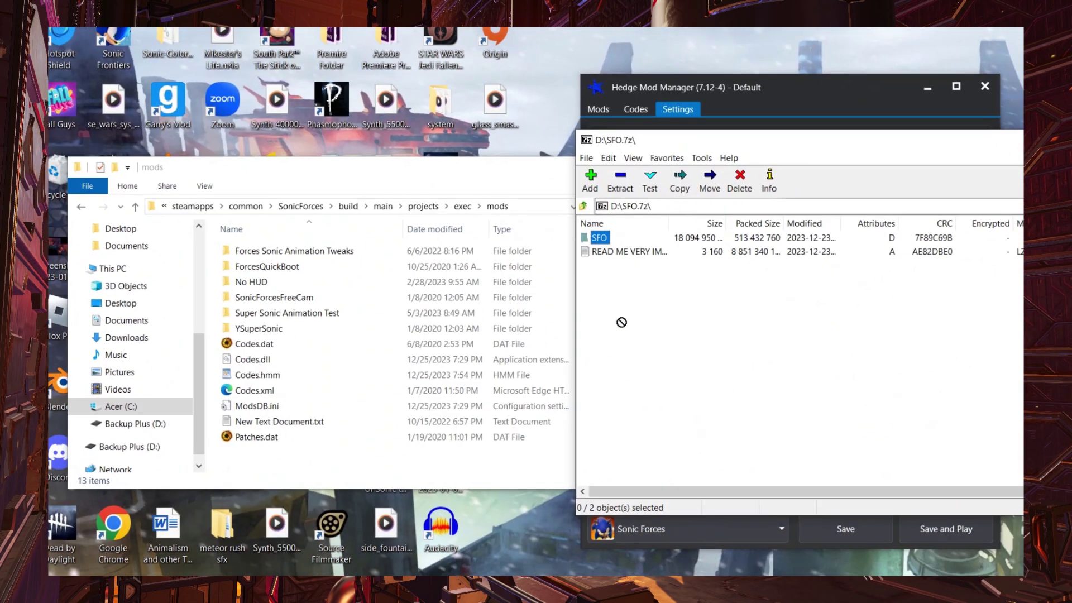
# Step: Extract the SFO folder from the SFO.7z archive directly into the Sonic Forces mods folder
pyautogui.moveTo(622, 322); pyautogui.dragTo(378, 466)
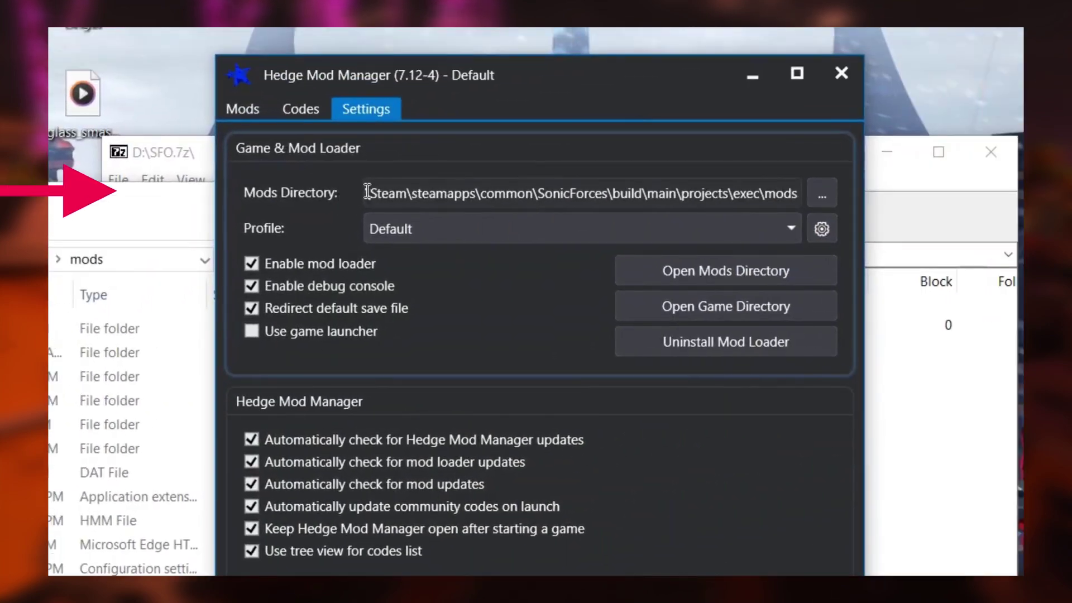
# Step: Check the full Mods Directory path in the Hedge Mod Manager settings
pyautogui.click(367, 192)
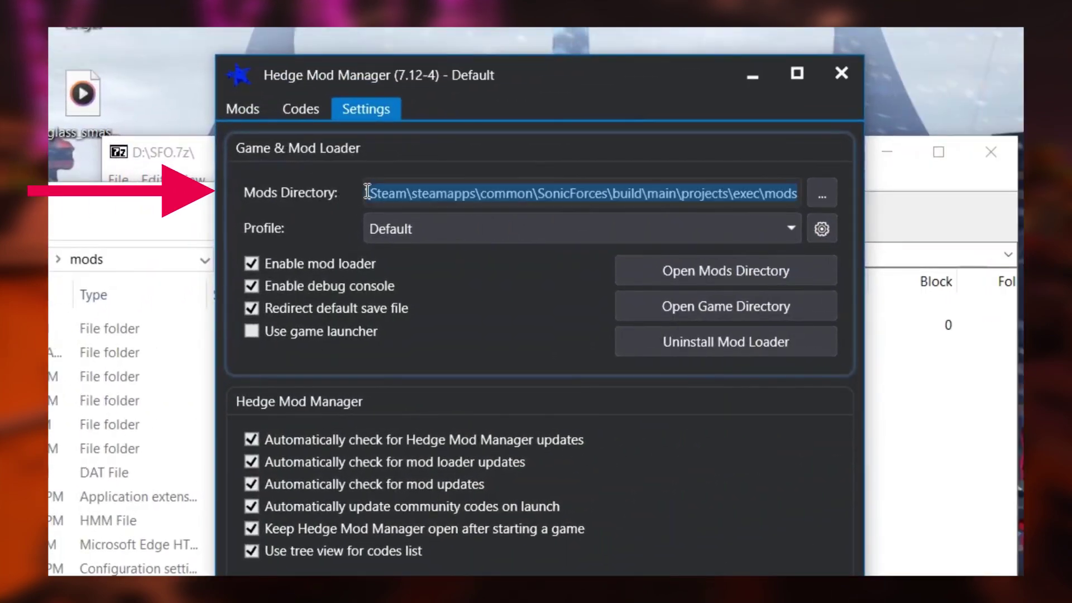
pyautogui.click(393, 190)
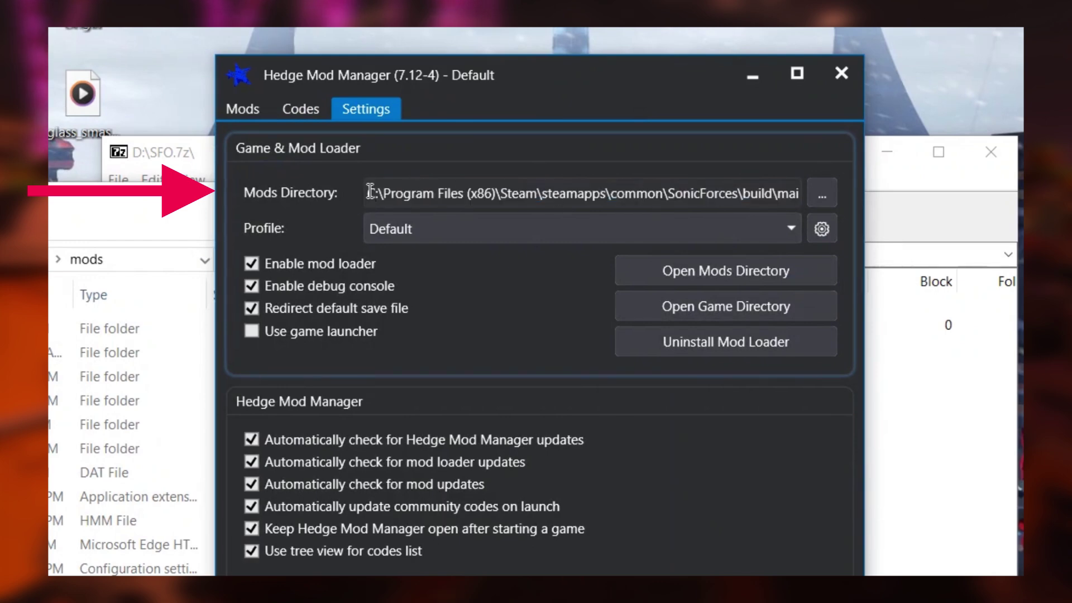
pyautogui.moveTo(457, 190); pyautogui.dragTo(748, 190)
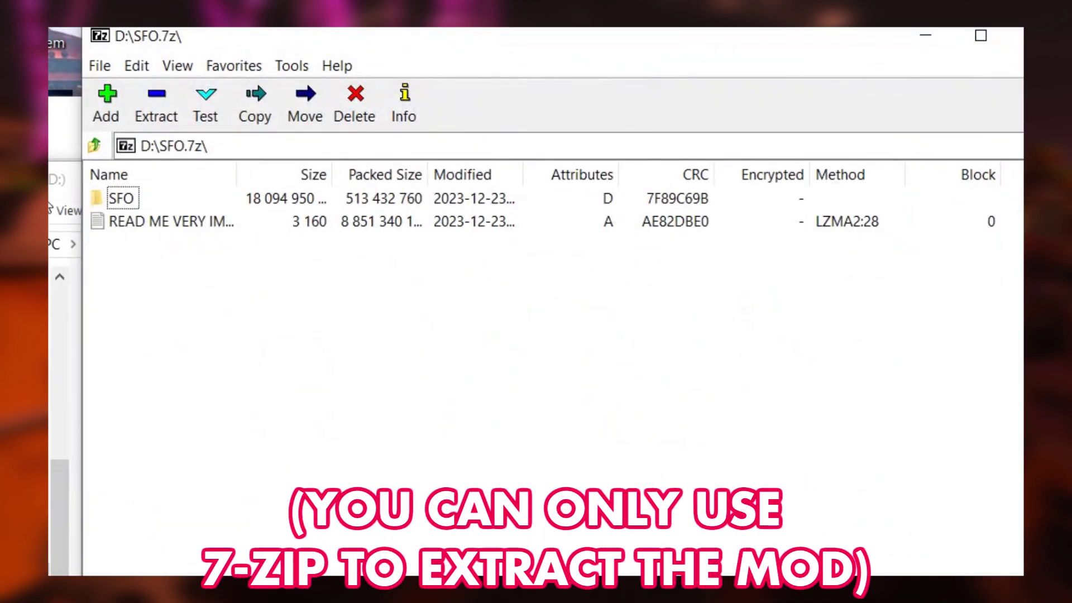
pyautogui.hotkey('alt', 'Tab')
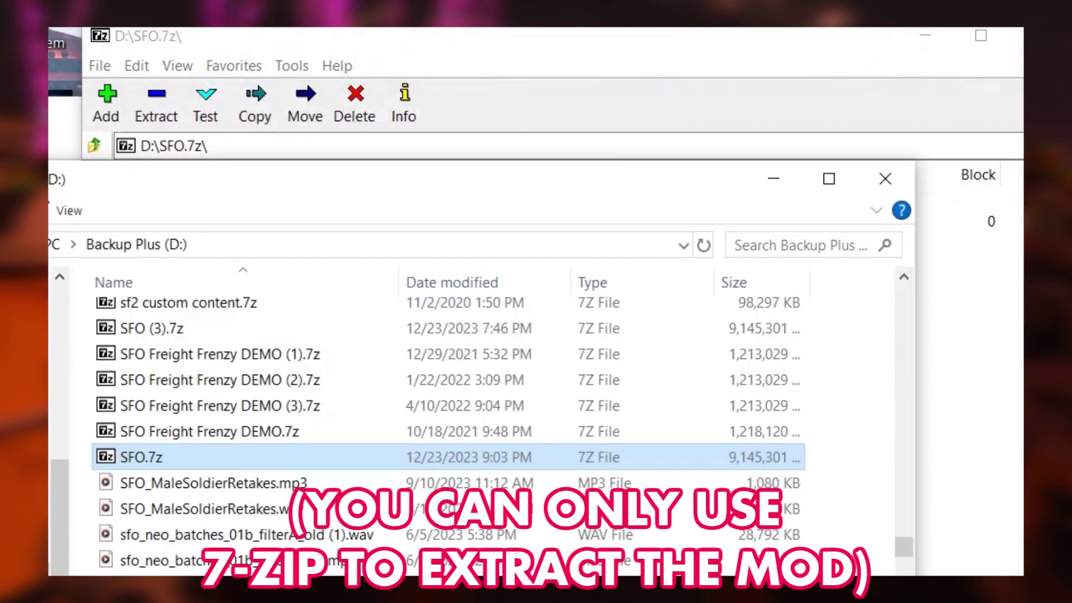
pyautogui.click(886, 180)
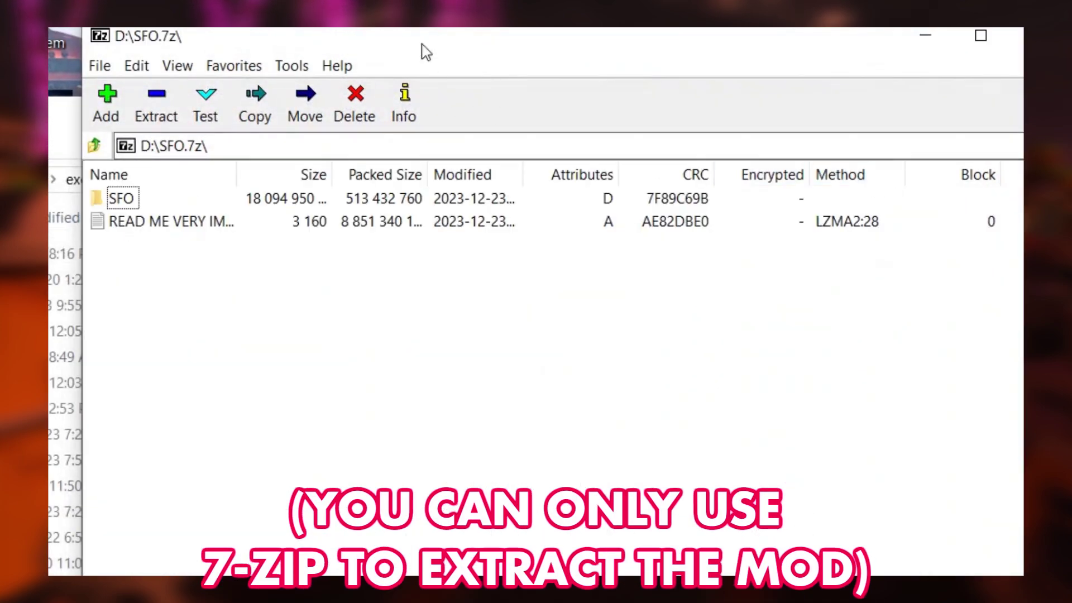
pyautogui.moveTo(429, 49); pyautogui.dragTo(528, 78)
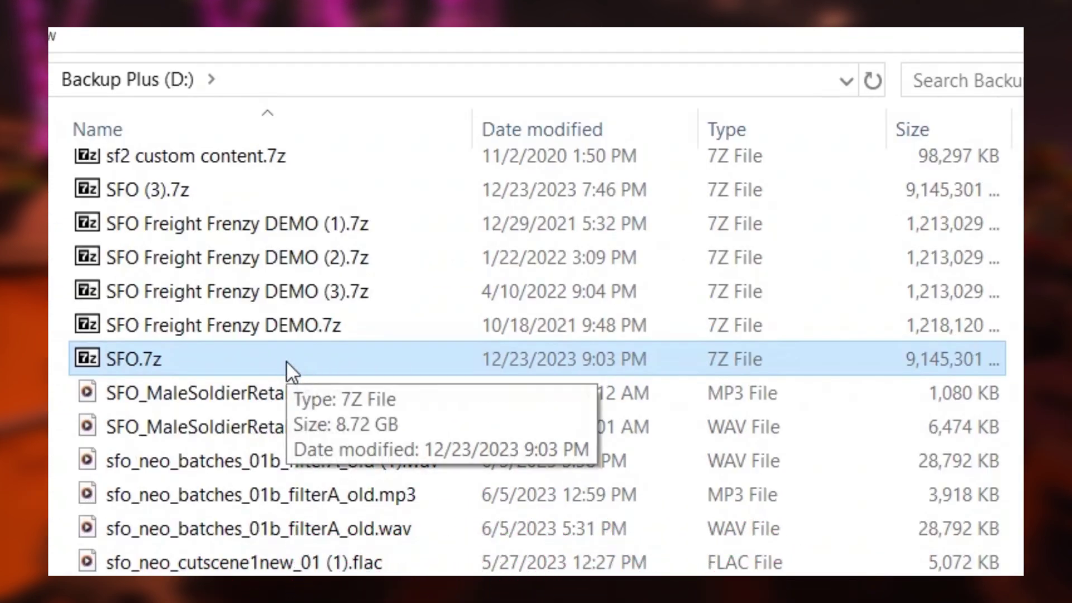
# Step: Set 7-Zip File Manager as the default app for .7z files through the properties of SFO.7z
pyautogui.rightClick(286, 360)
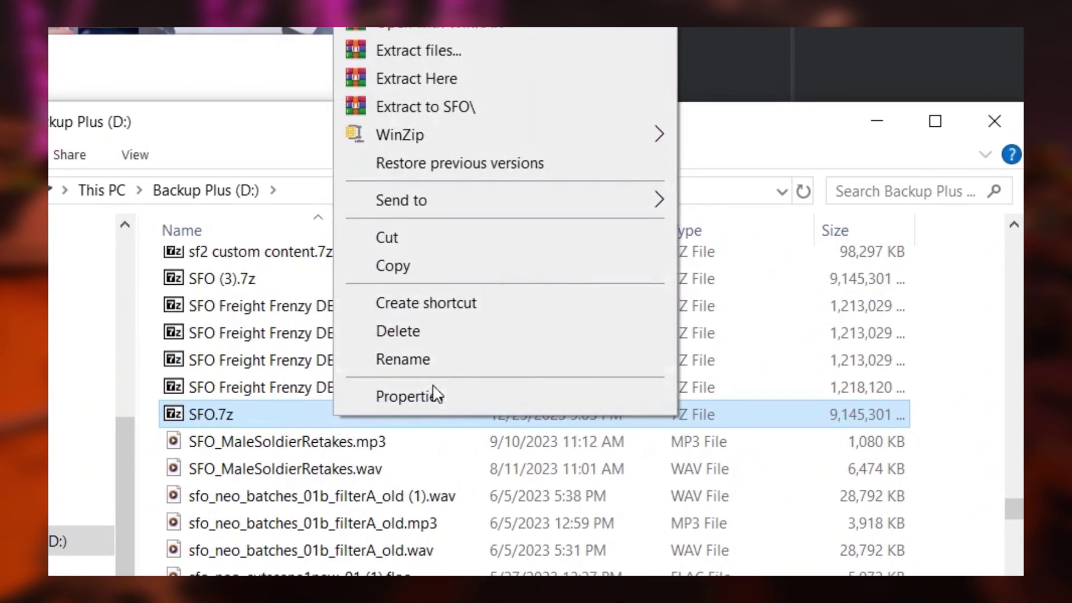
pyautogui.click(434, 395)
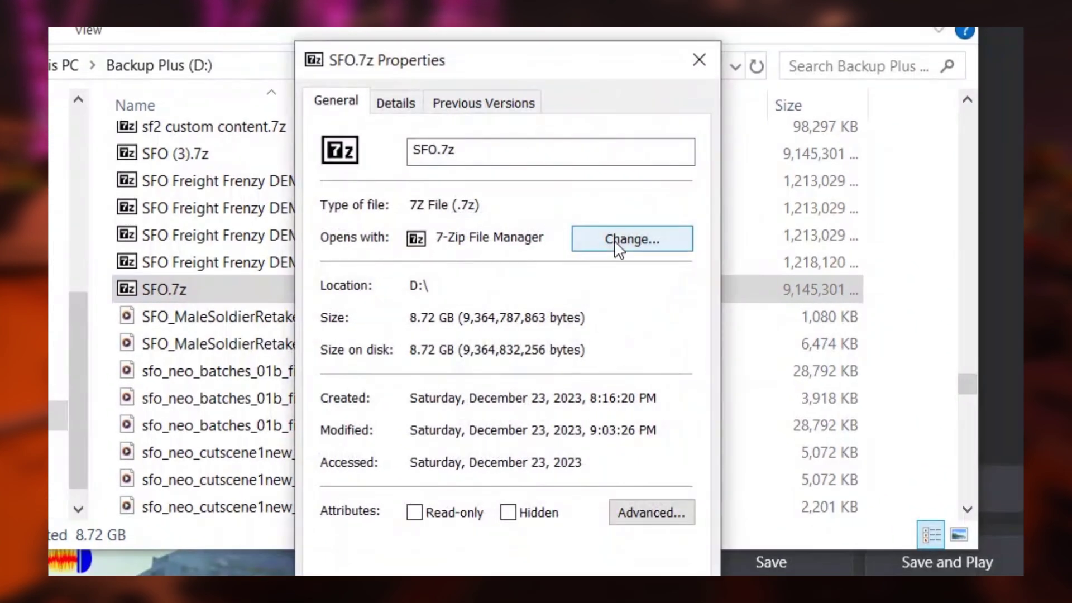
pyautogui.click(614, 240)
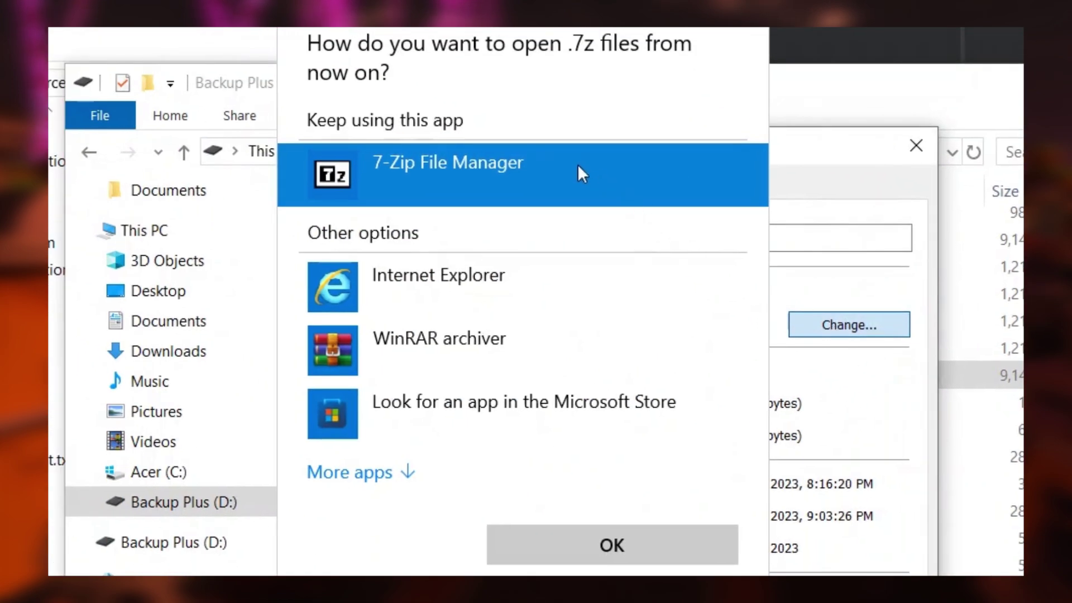
pyautogui.click(683, 554)
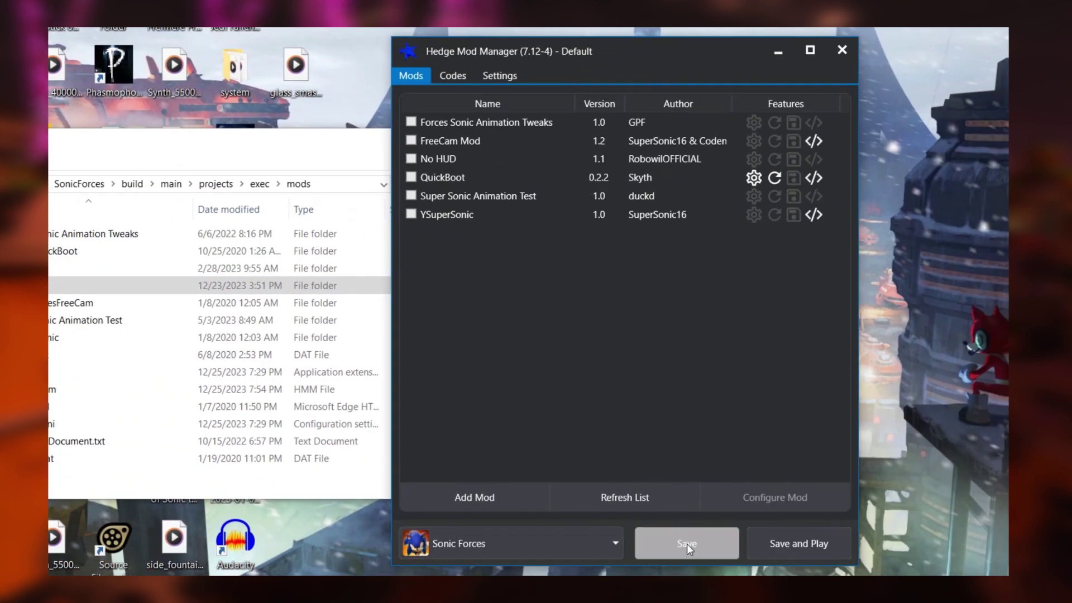
# Step: Save the mod configuration in Hedge Mod Manager to reload the Sonic Forces mod list
pyautogui.click(687, 544)
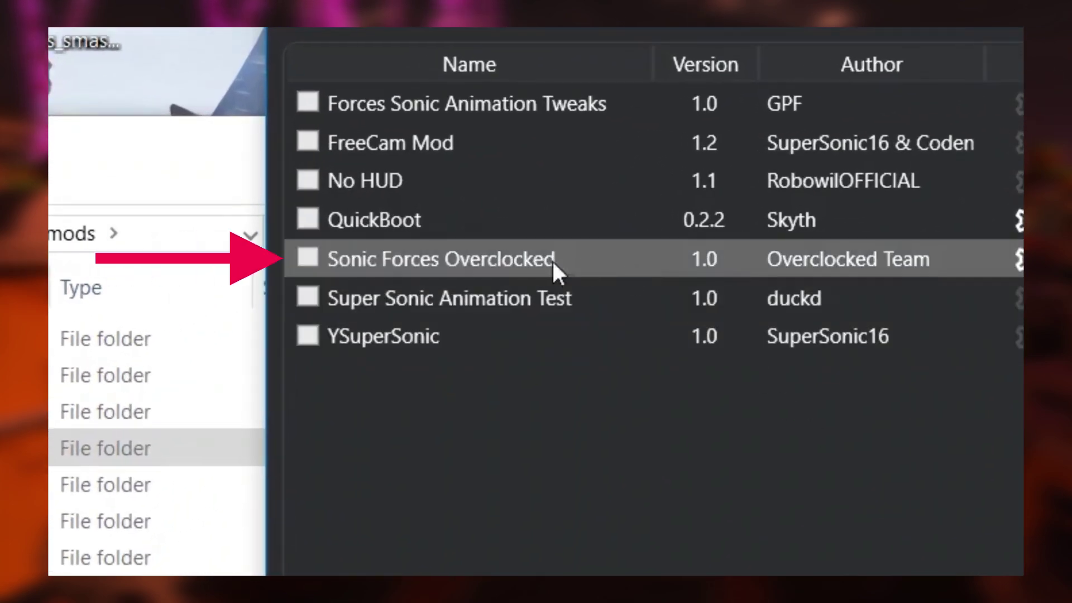
# Step: Enable Sonic Forces Overclocked as the only active mod in the Sonic Forces mod list
pyautogui.click(303, 259)
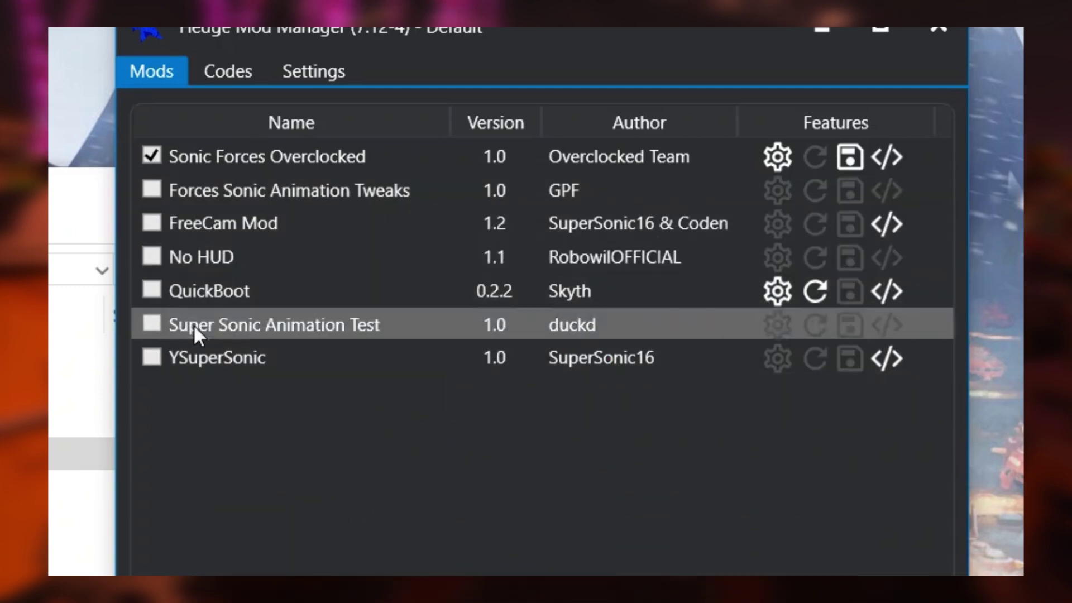
pyautogui.click(153, 223)
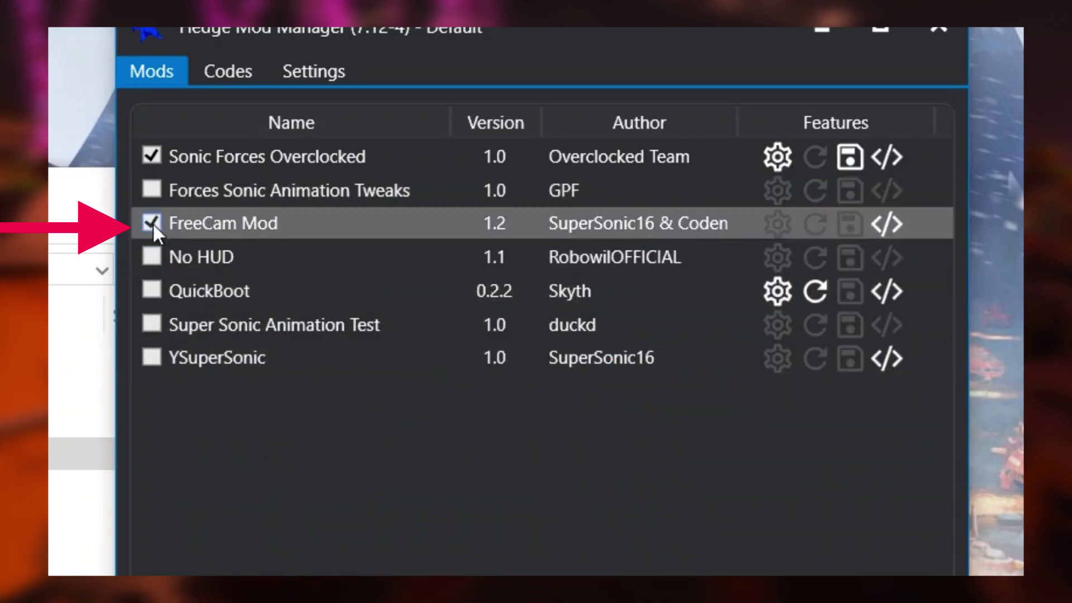
pyautogui.click(153, 223)
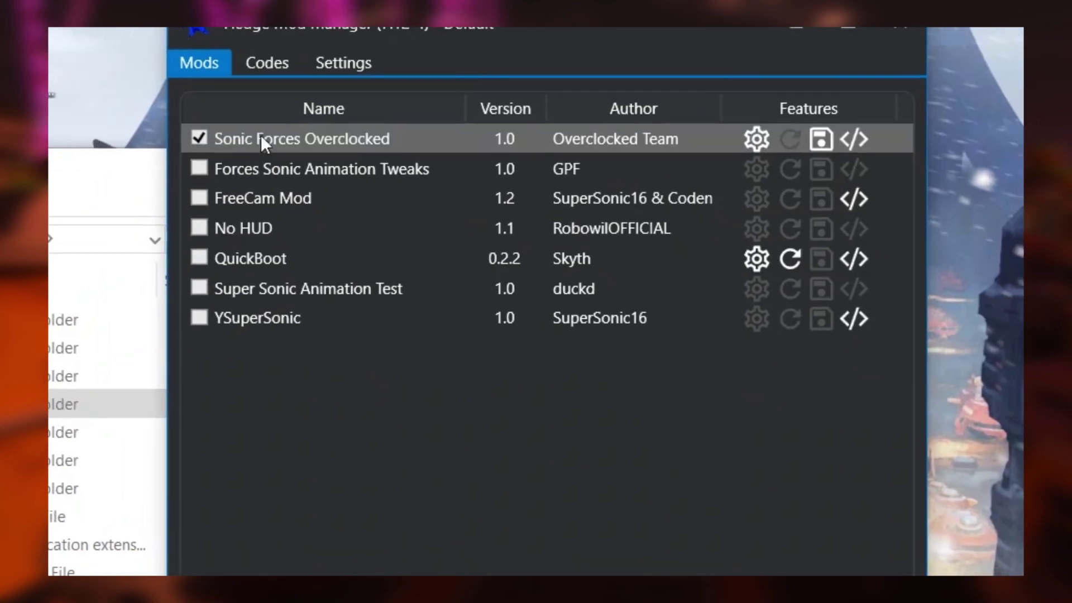
# Step: Download the community codes for Sonic Forces in Hedge Mod Manager
pyautogui.click(228, 71)
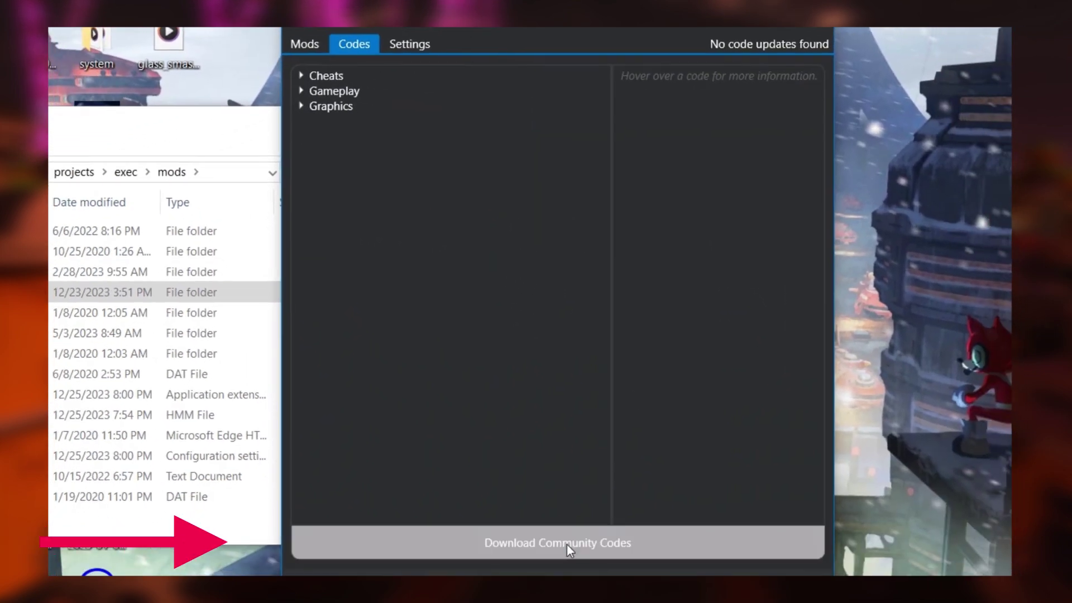
pyautogui.click(568, 544)
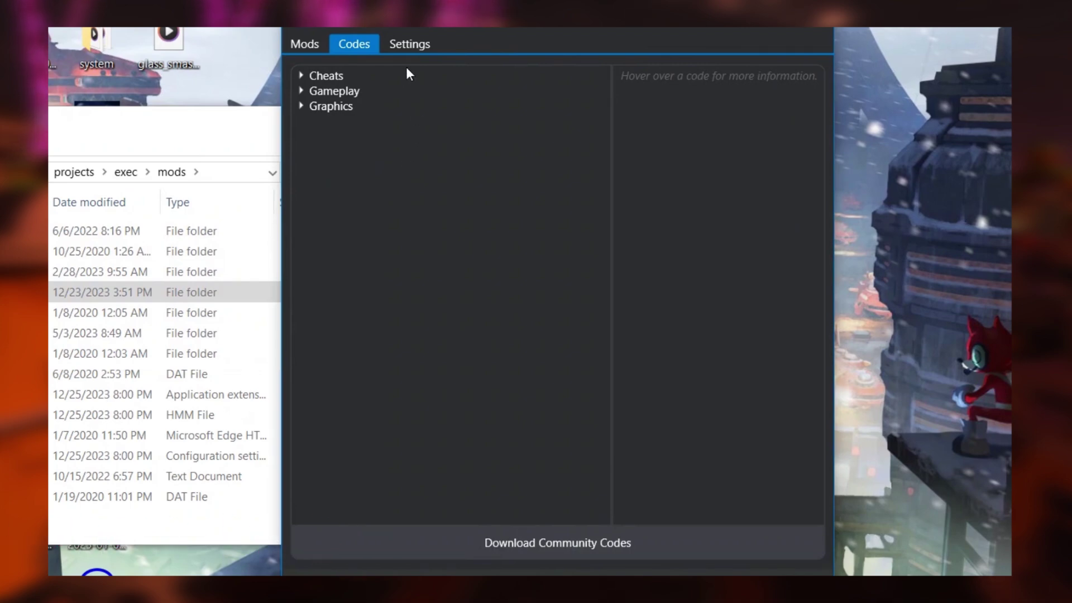
# Step: Turn off the debug console in the Sonic Forces settings for the Default profile
pyautogui.click(396, 46)
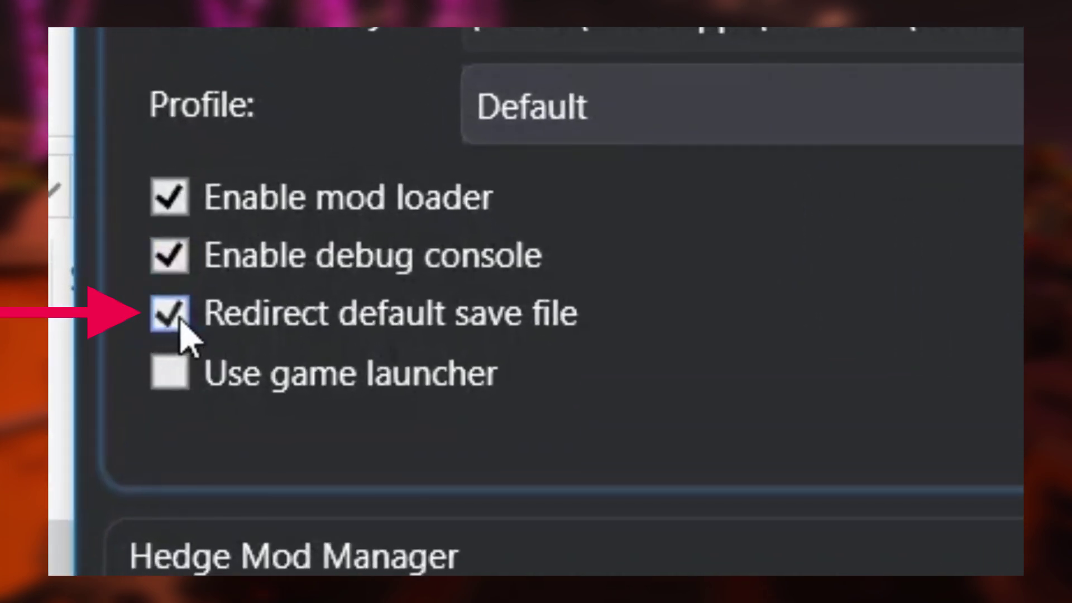
pyautogui.click(169, 262)
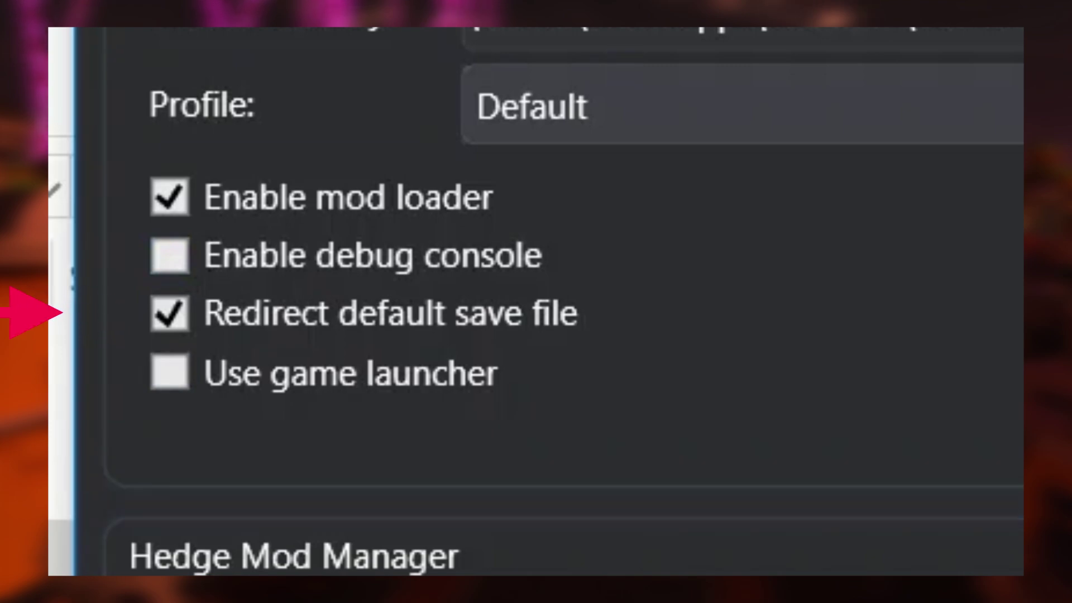
pyautogui.click(262, 260)
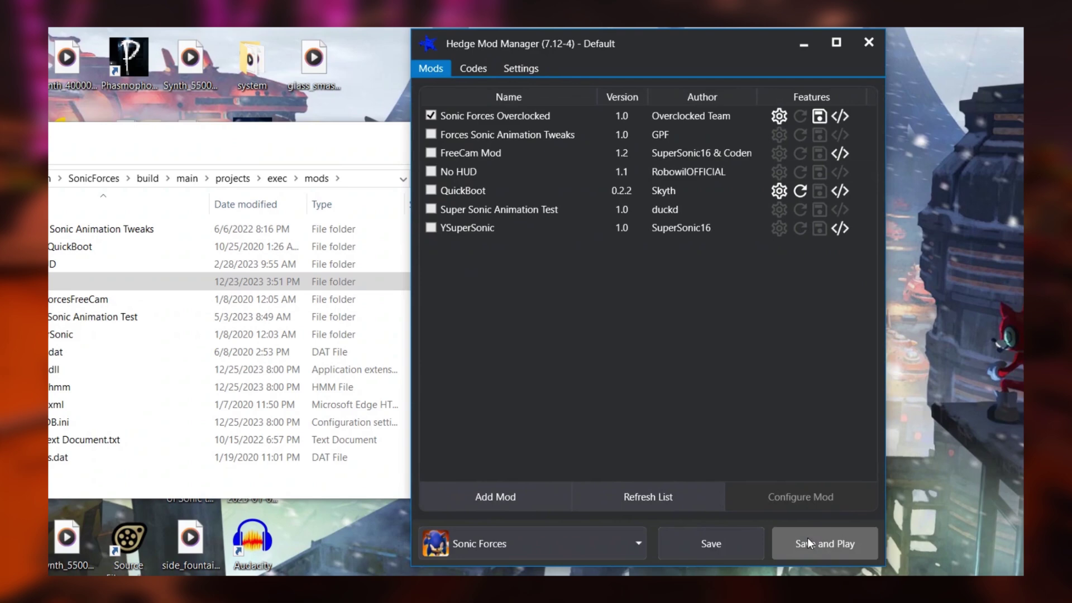
# Step: Save the mod configuration and launch Sonic Forces with the Overclocked mod
pyautogui.click(816, 548)
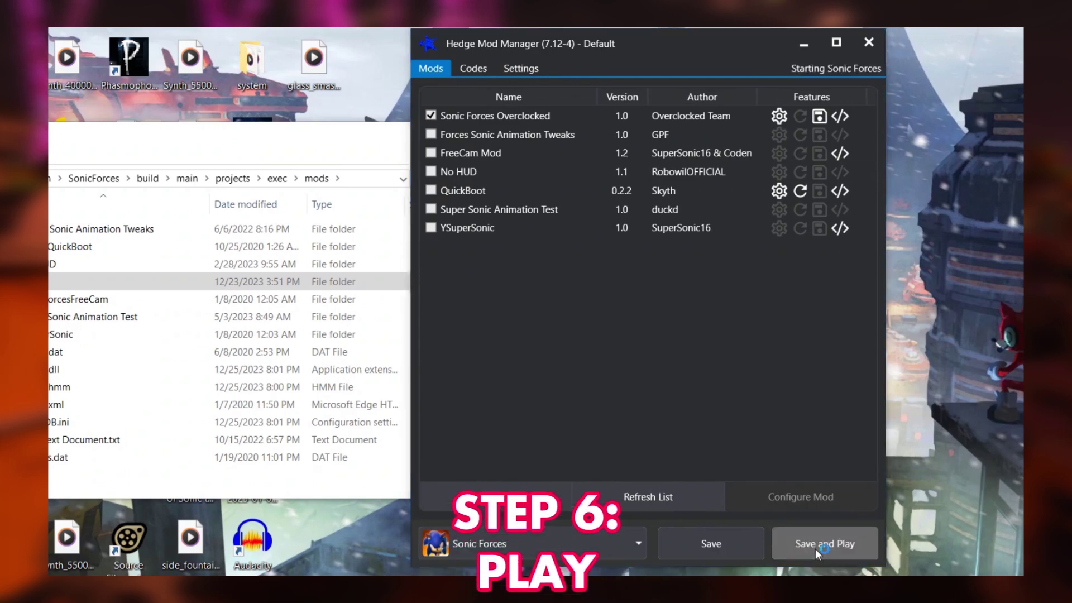